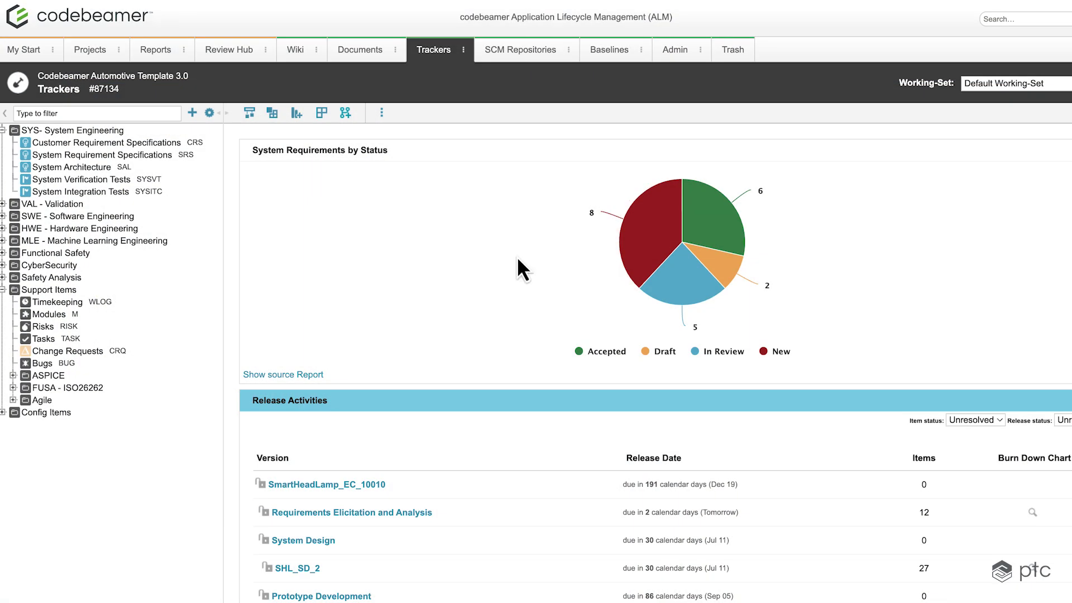
- Open the Customer Requirement Specifications tracker and glance at a requirement's actions menu
click(157, 144)
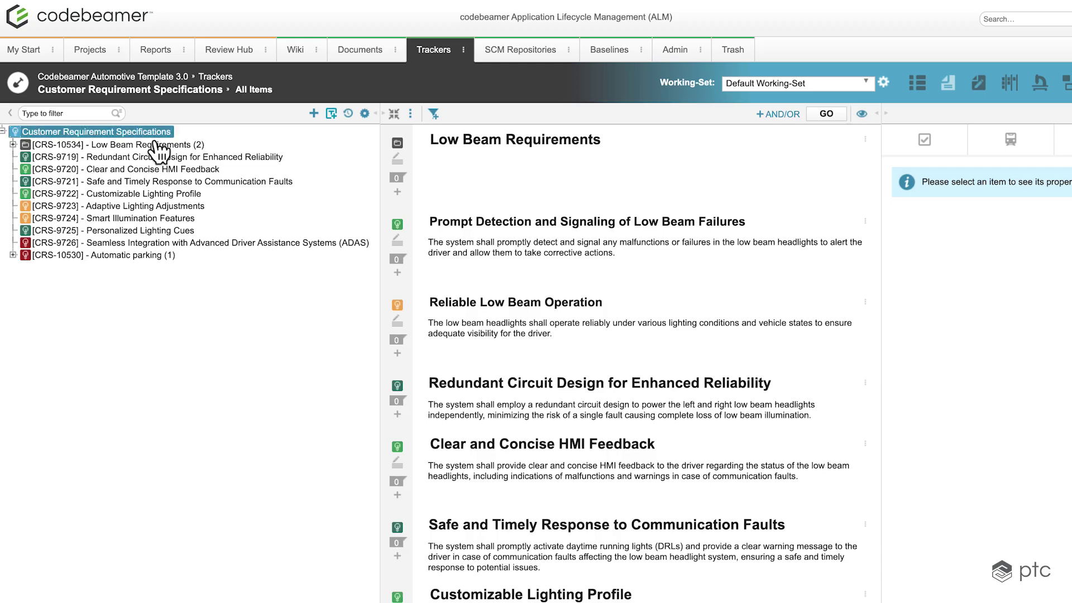
right_click(104, 157)
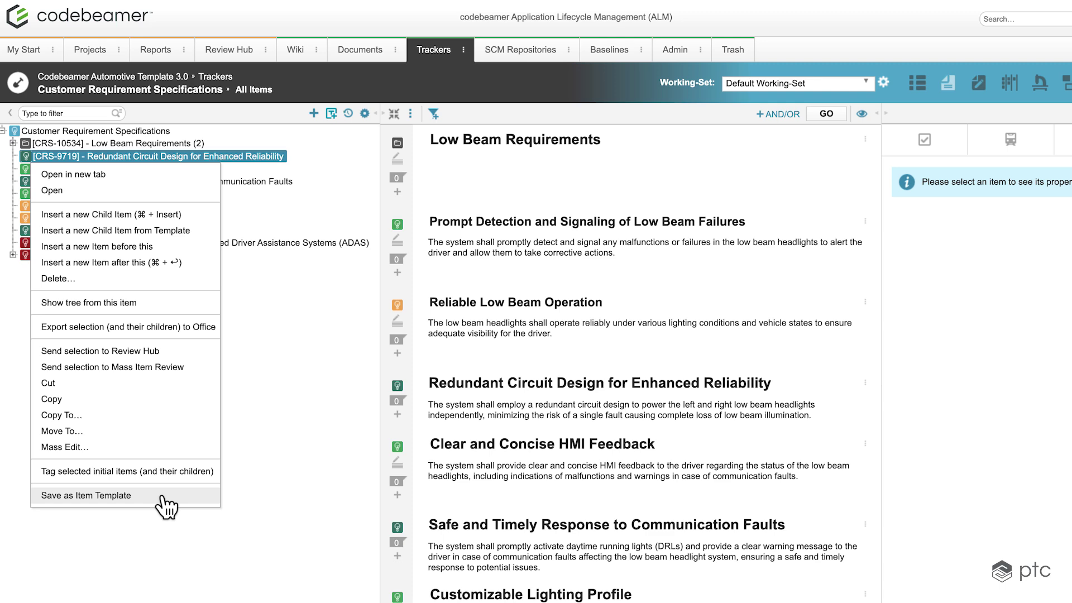
click(307, 460)
scroll(446, 313, down, 1)
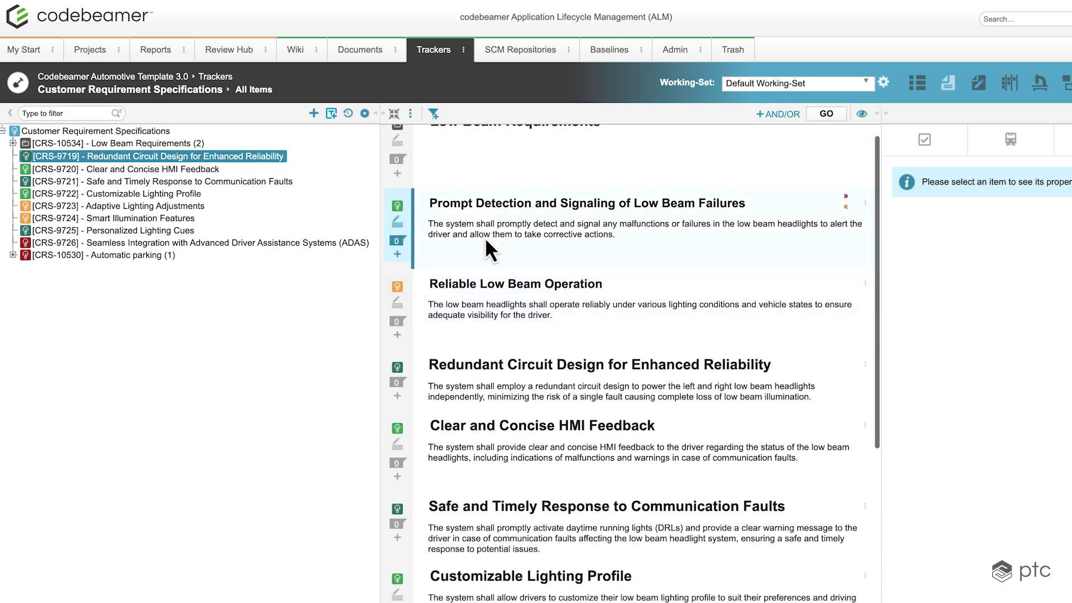
scroll(486, 234, up, 1)
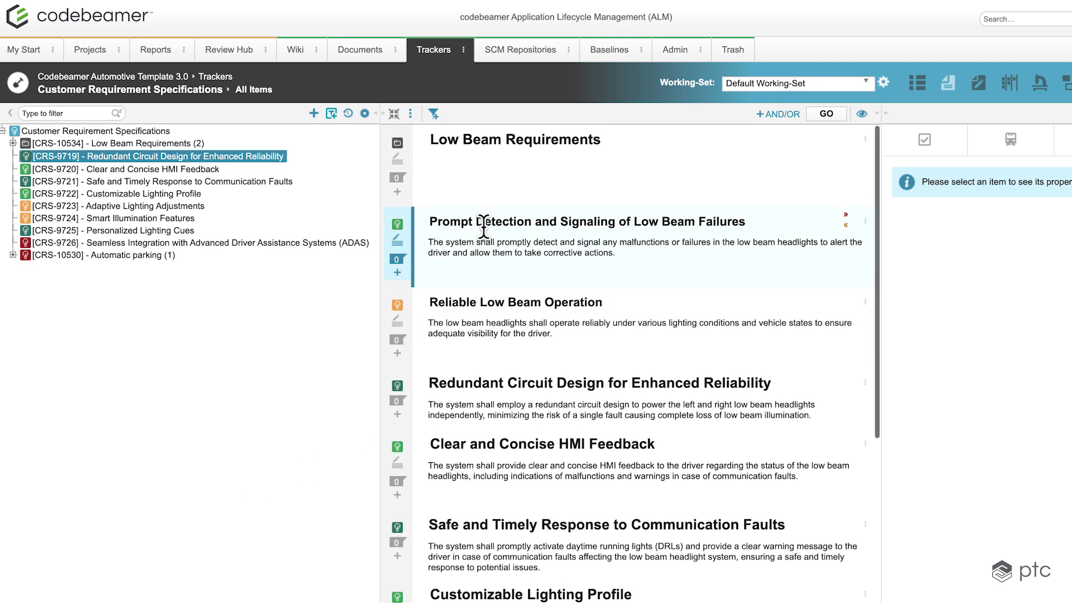
- Select the Reliable Low Beam Operation requirement and open its full item page
click(601, 354)
click(866, 301)
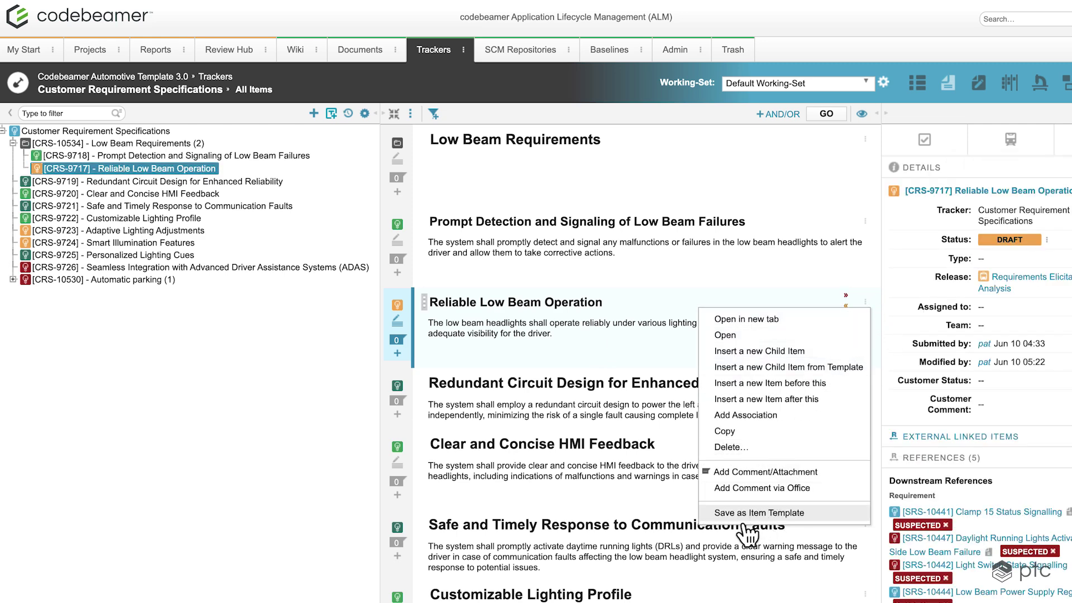
click(326, 461)
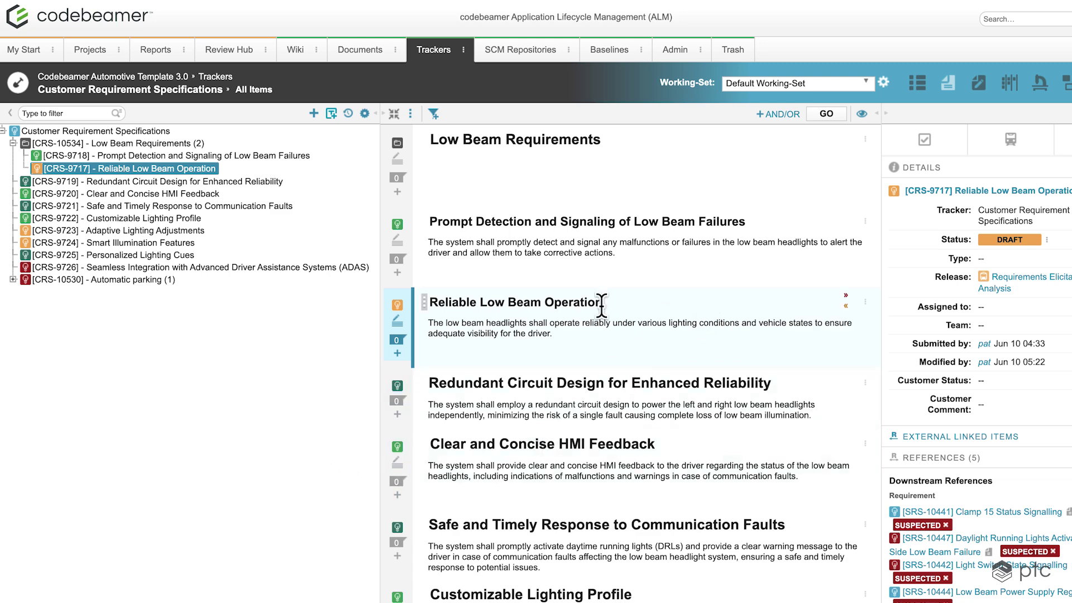
click(935, 192)
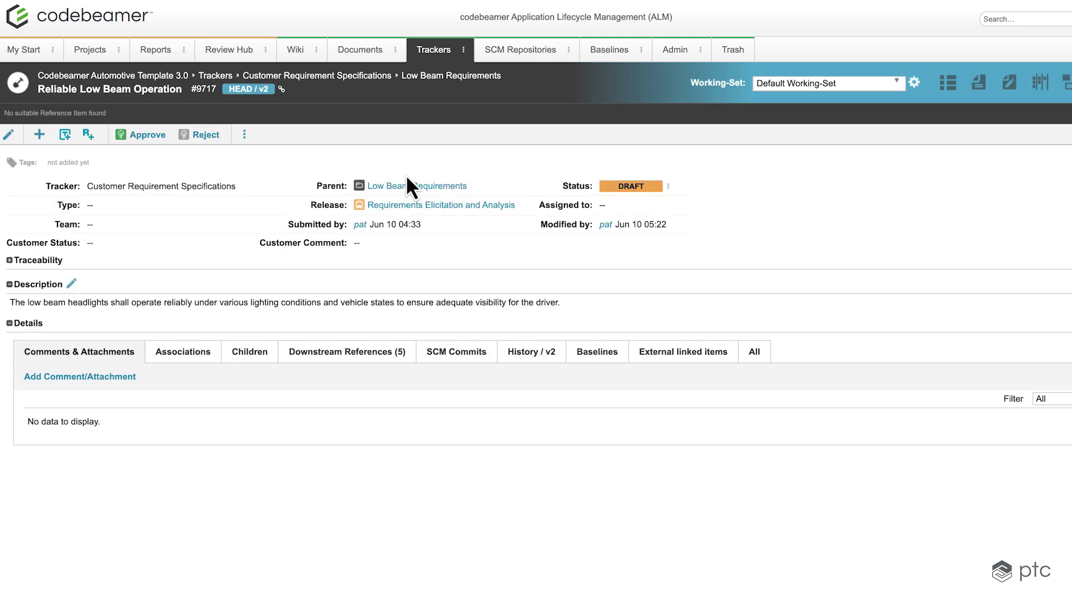
- Set the requirement's Type to Functional
click(245, 134)
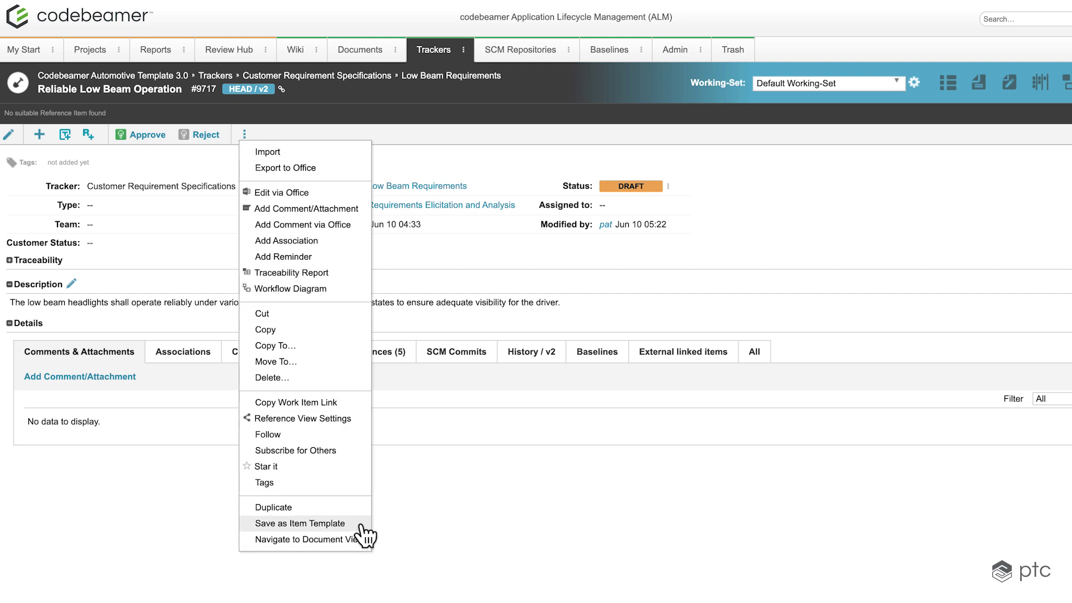
click(450, 503)
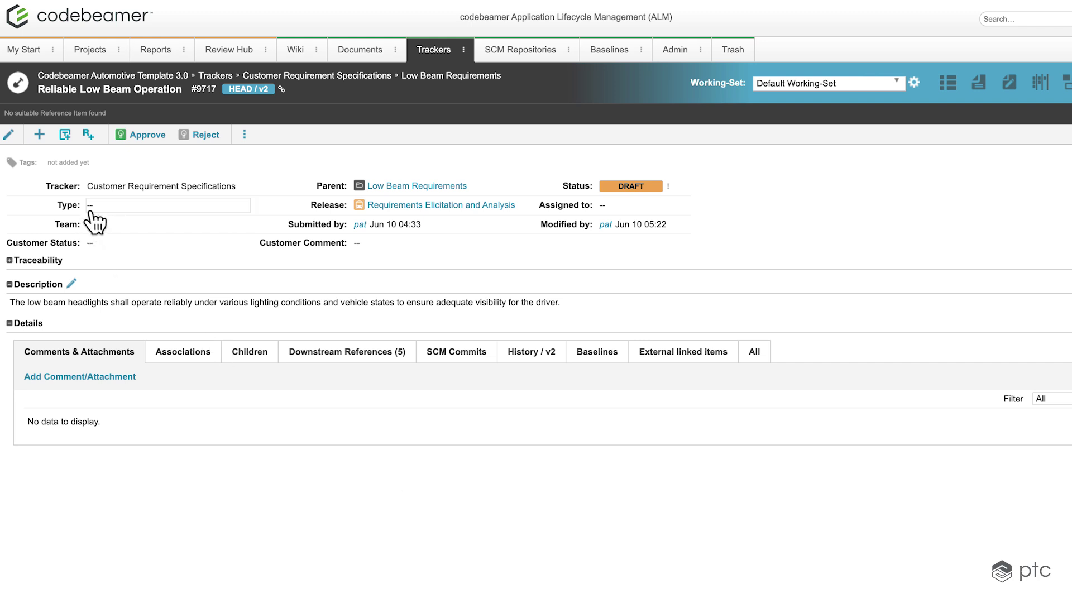
click(123, 206)
click(124, 206)
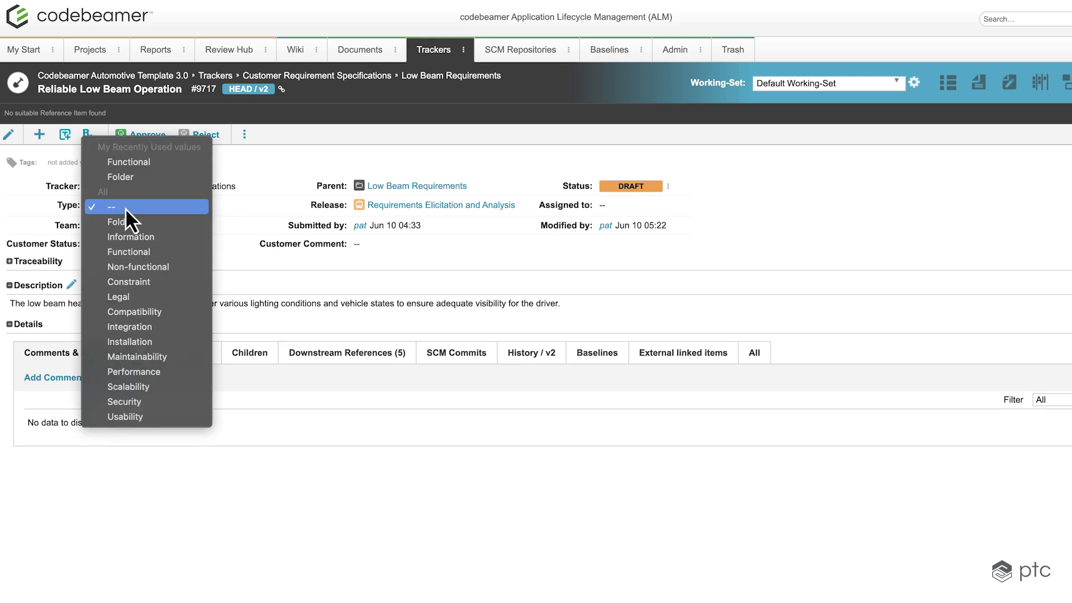
click(162, 252)
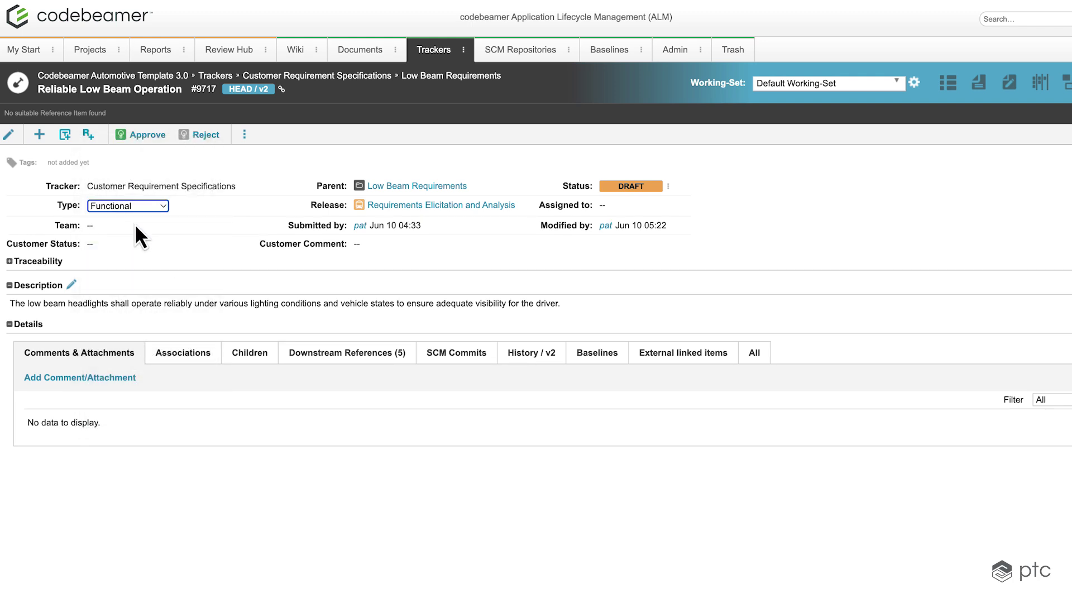
click(132, 224)
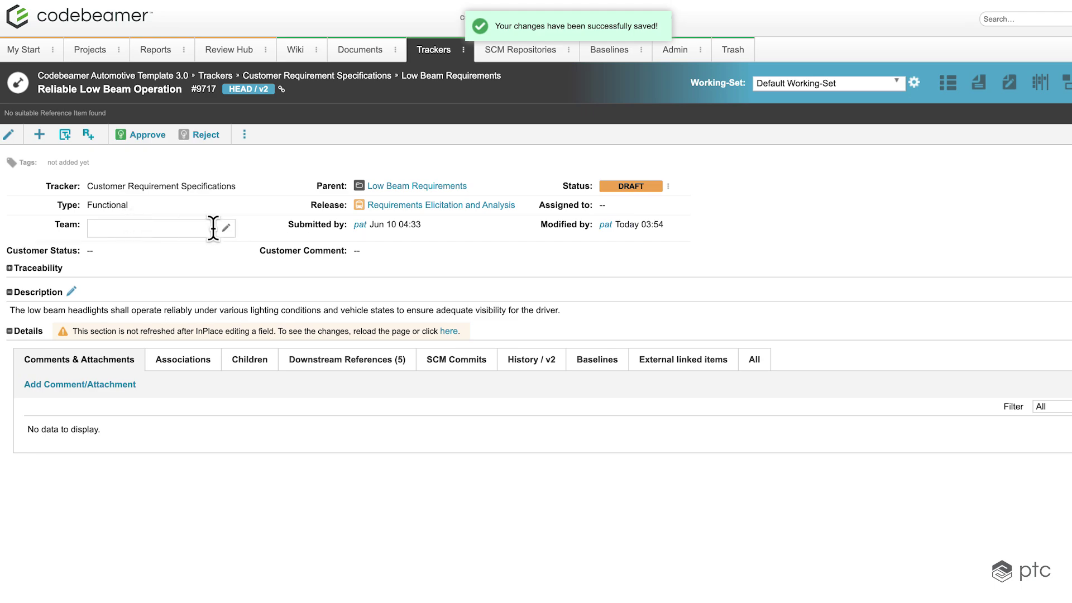
- Set the team to Architects and the customer status to New
click(226, 228)
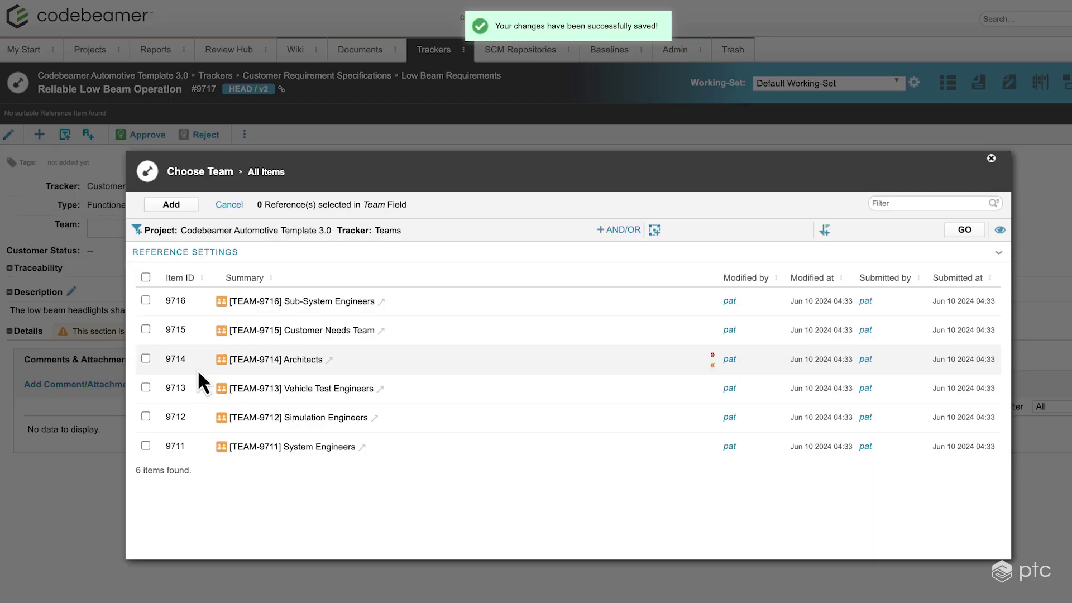
click(146, 358)
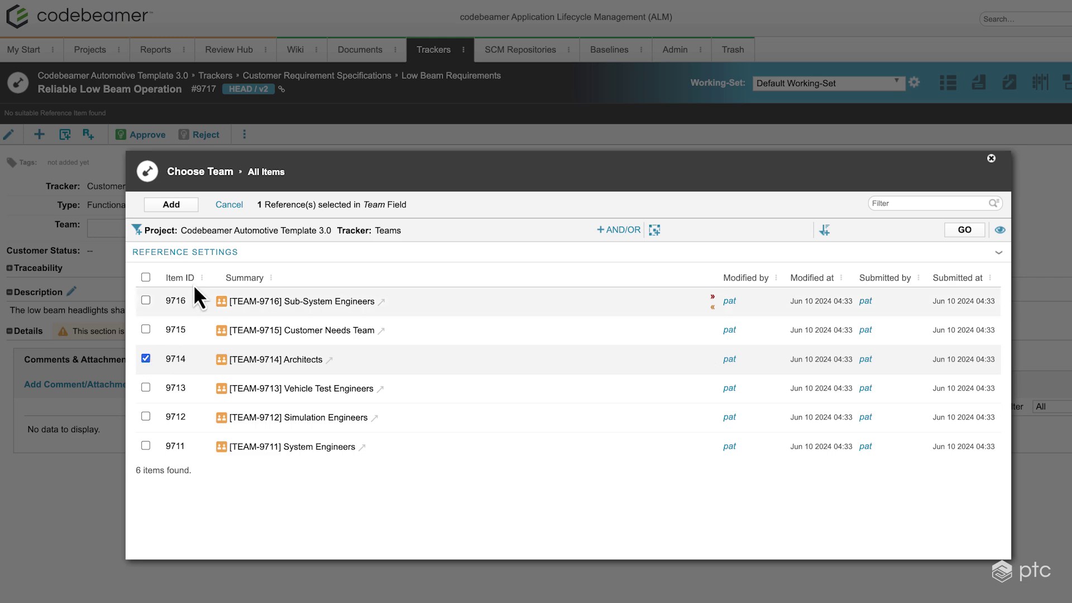
click(171, 205)
click(140, 246)
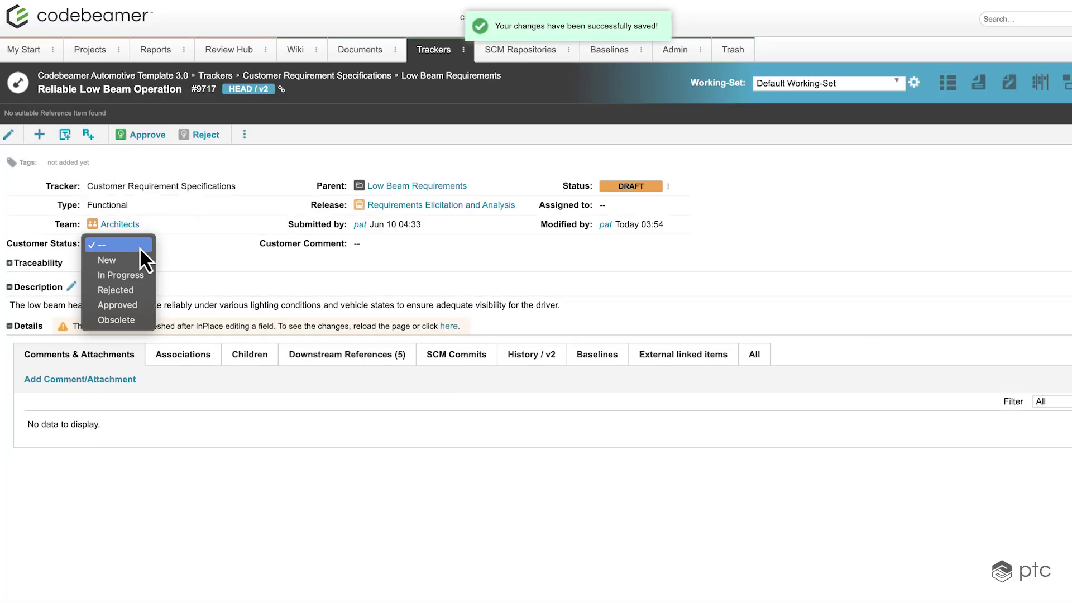
click(136, 261)
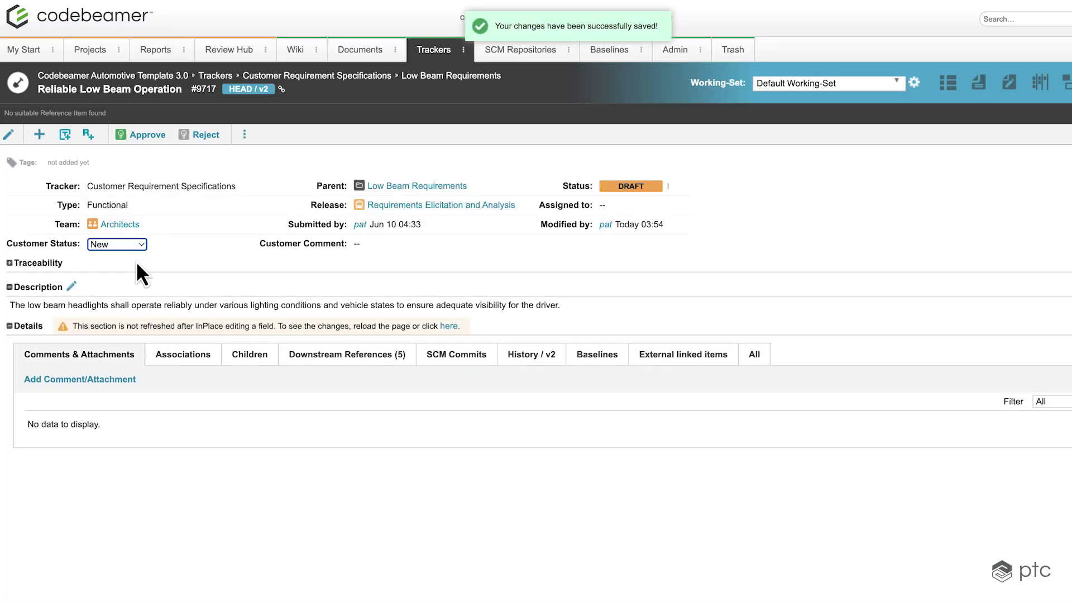
- Assign the requirement to the project's only member and save the change
click(611, 206)
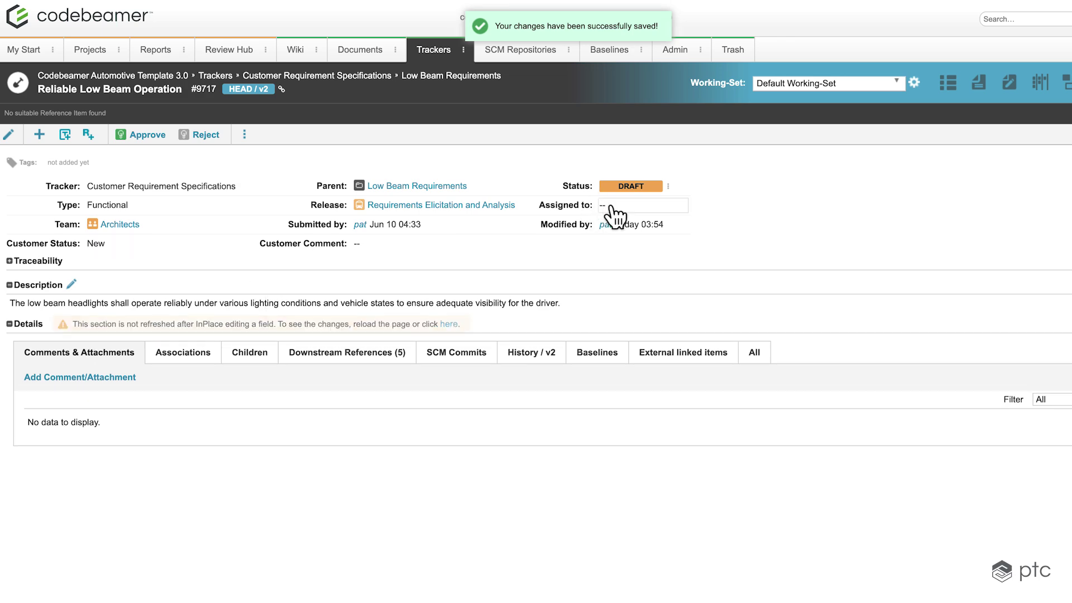
click(666, 208)
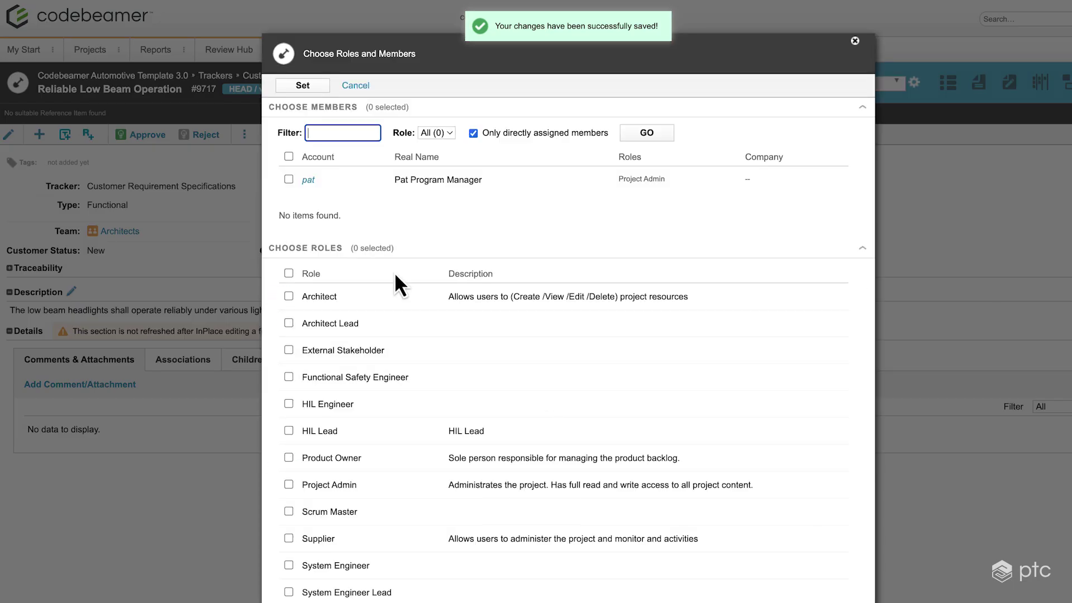
click(288, 179)
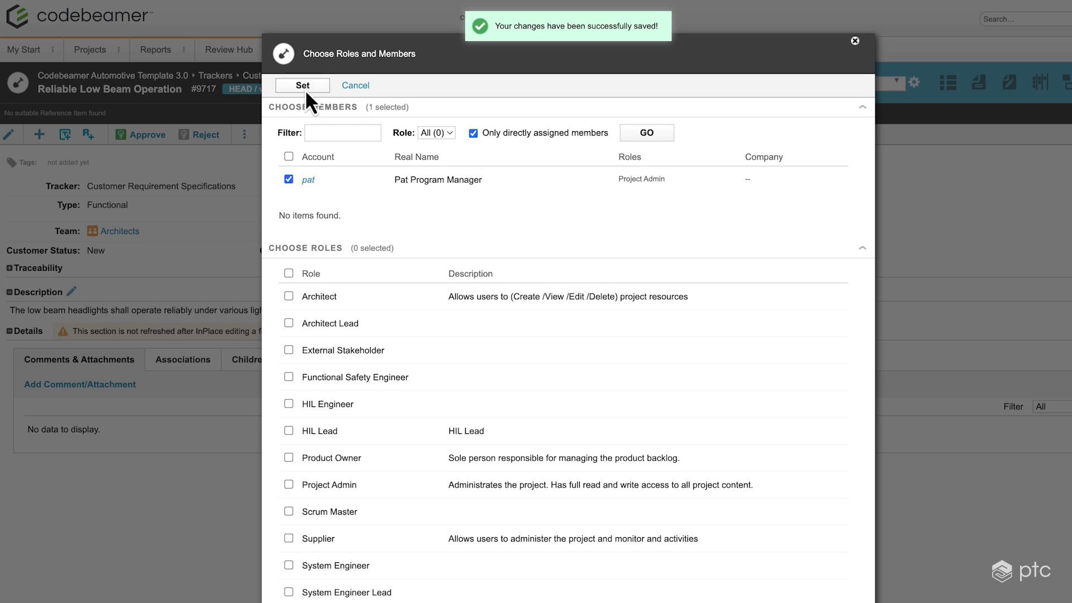
click(304, 85)
click(605, 508)
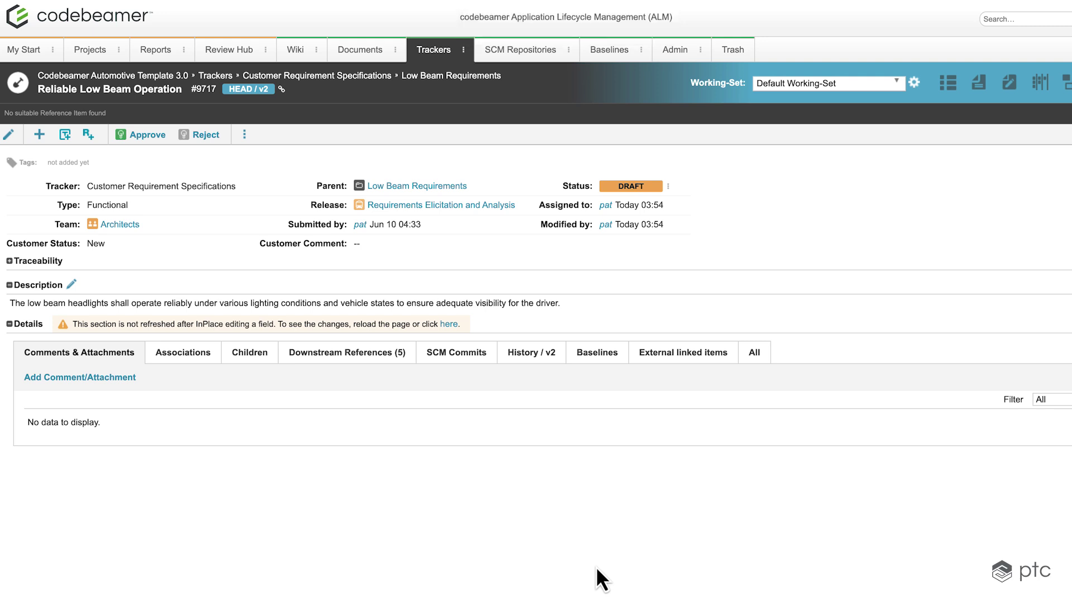
click(244, 135)
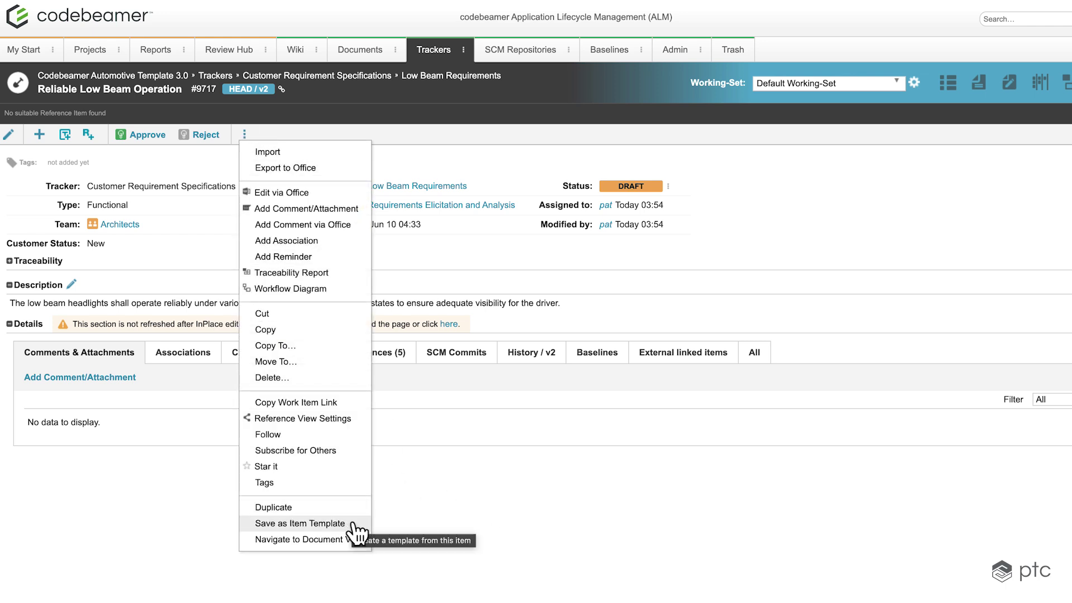
- Save Reliable Low Beam Operation as a non-public item template named 'My CR Template'
click(299, 524)
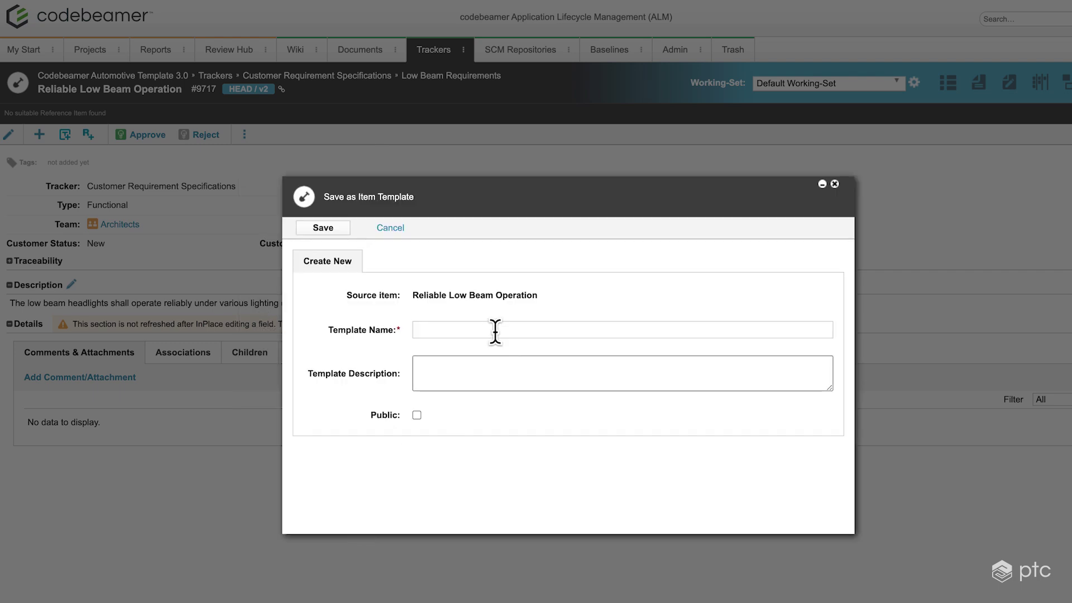
click(495, 330)
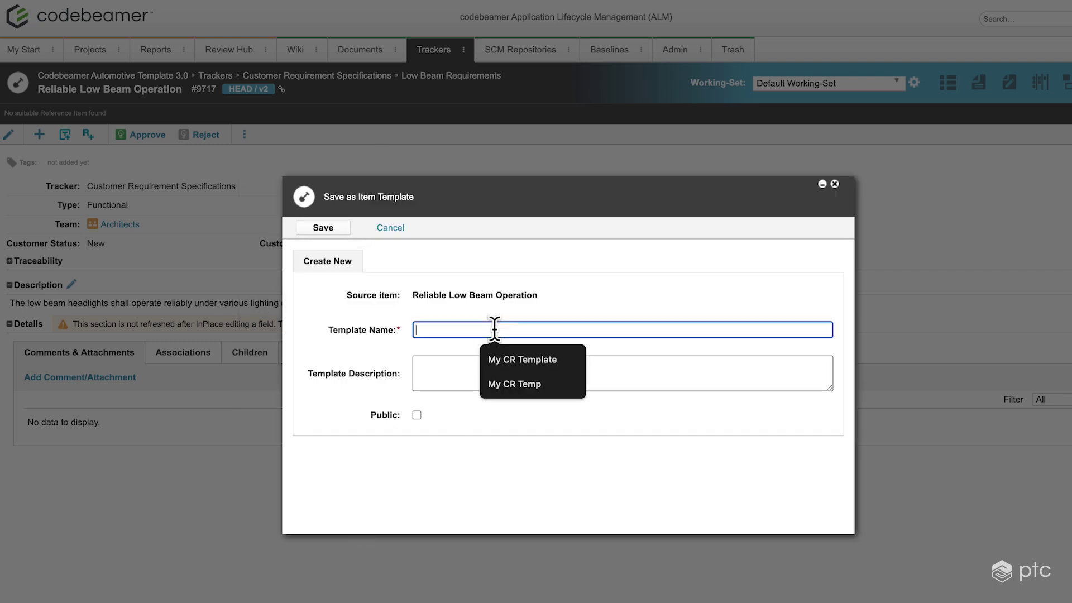
click(508, 358)
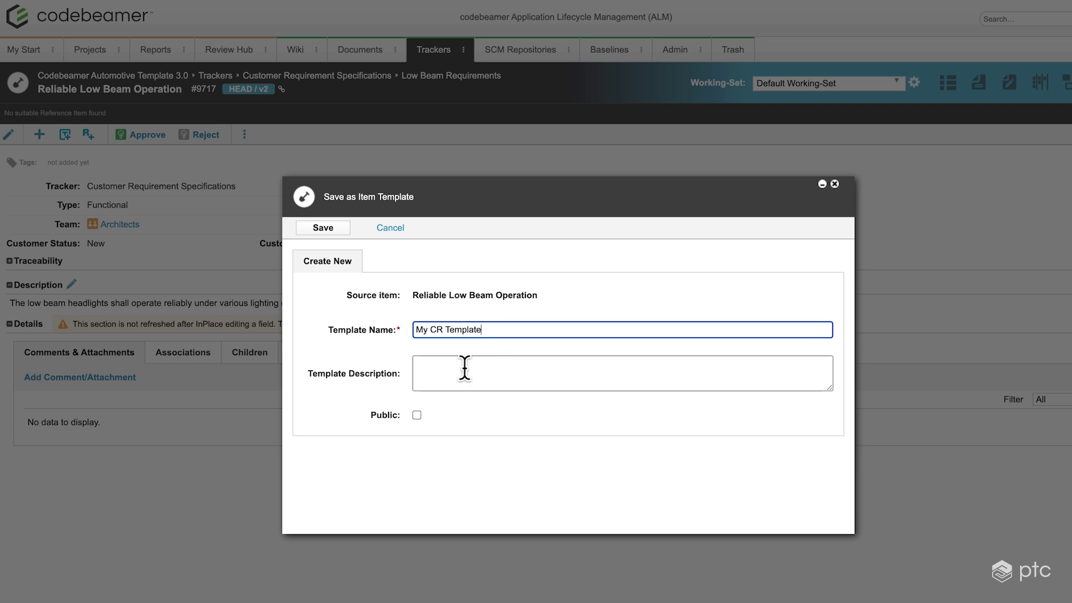
click(331, 231)
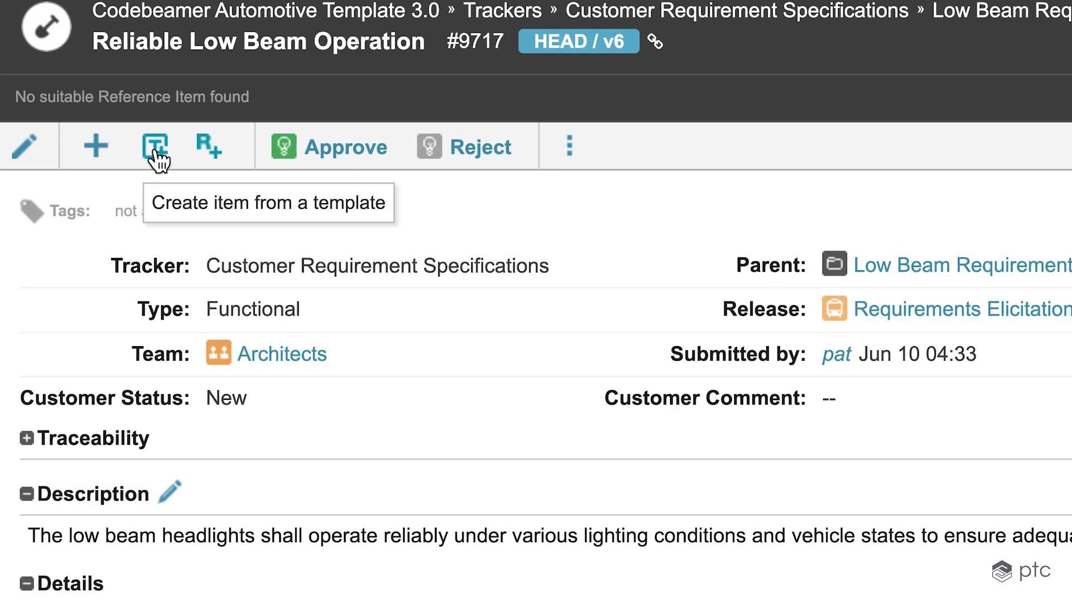
- Create an item from My CR Template titled 'New CR Demo' with description 'TDB' and save it
click(155, 147)
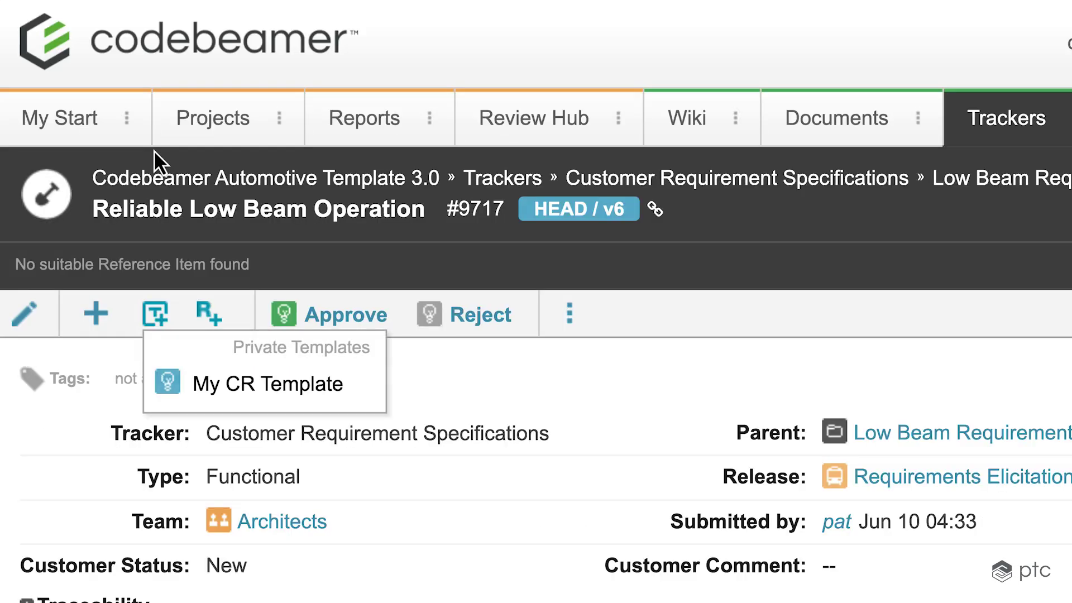
click(324, 395)
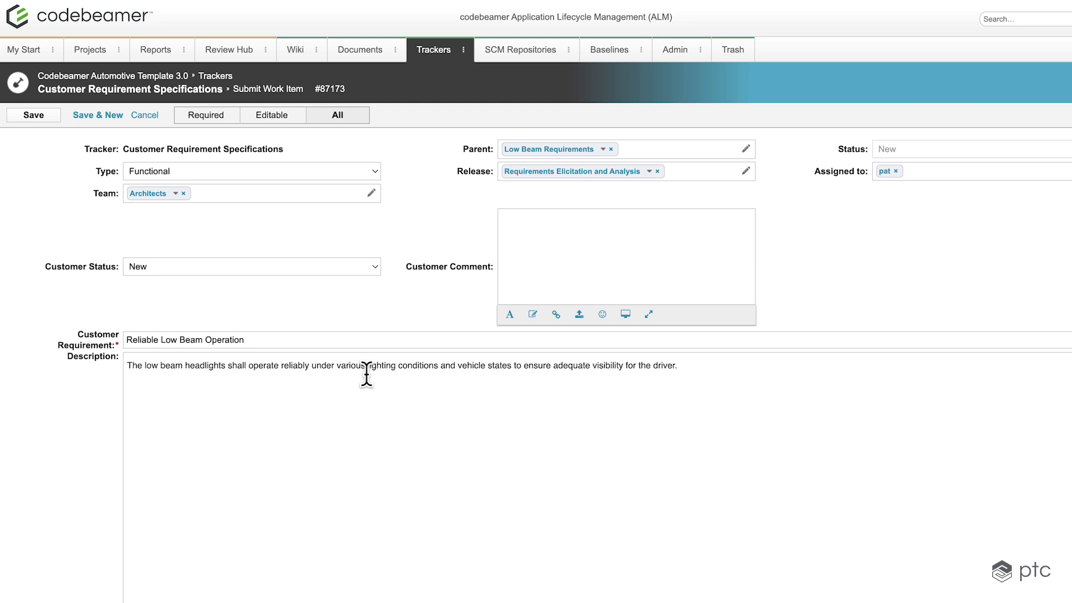
drag(289, 335, 122, 341)
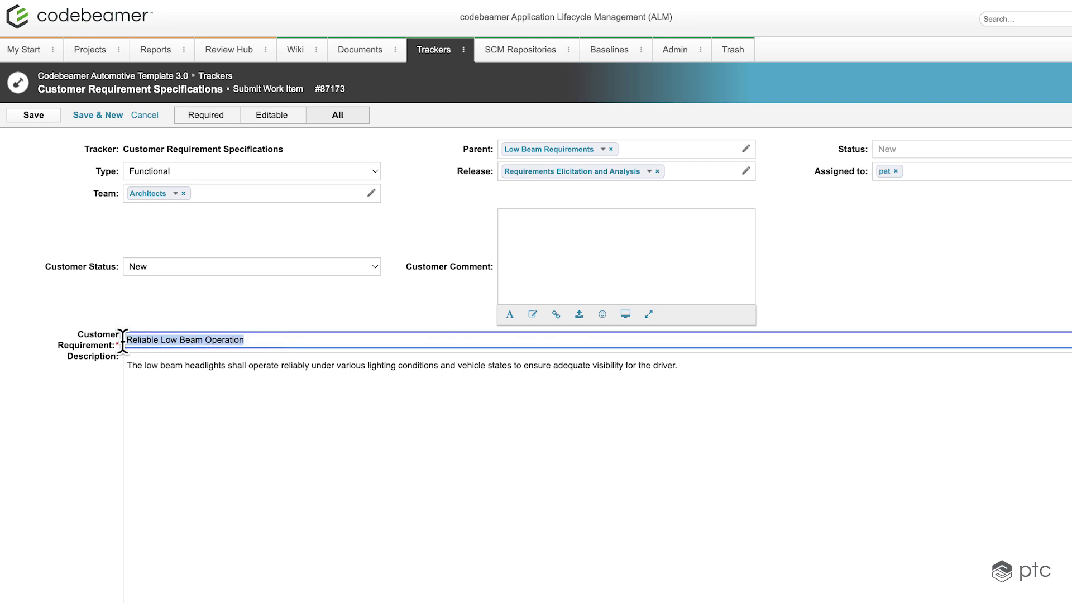
text(Ne)
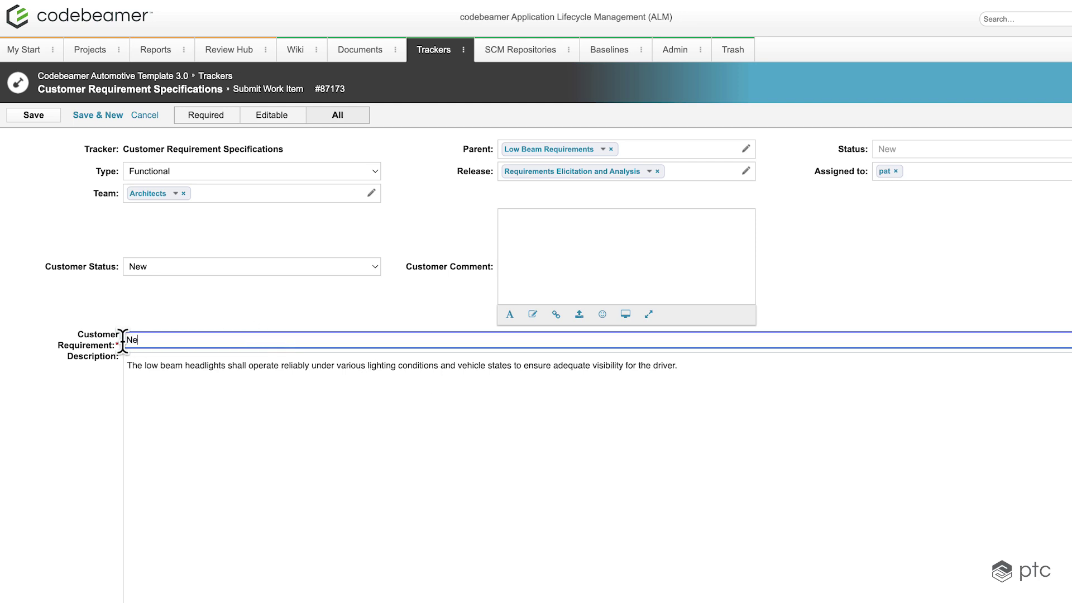
text(w CR Demo)
triple_click(201, 391)
text(TDB)
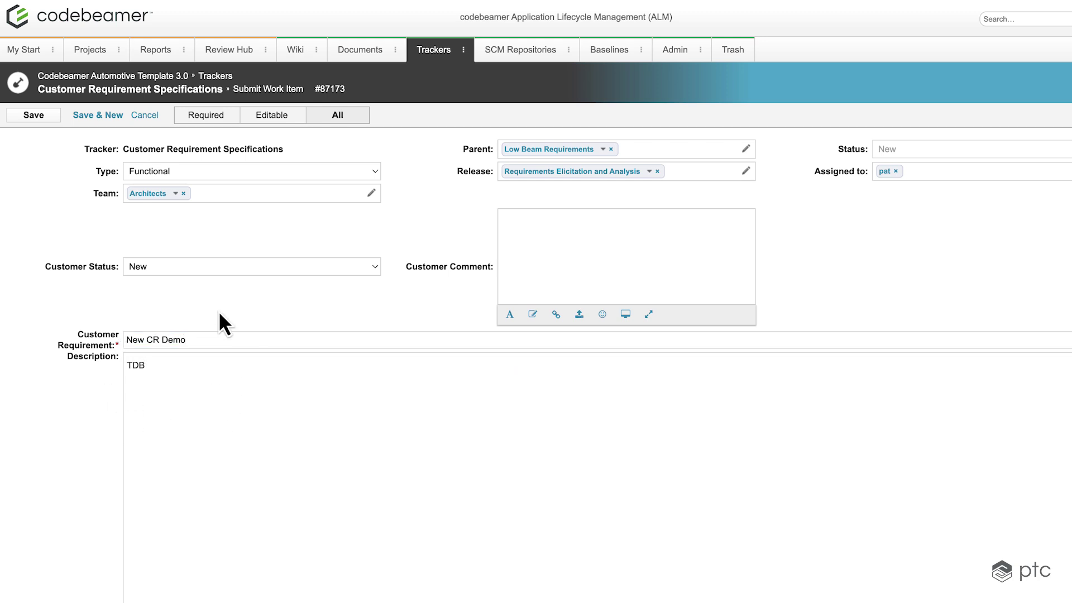
click(40, 114)
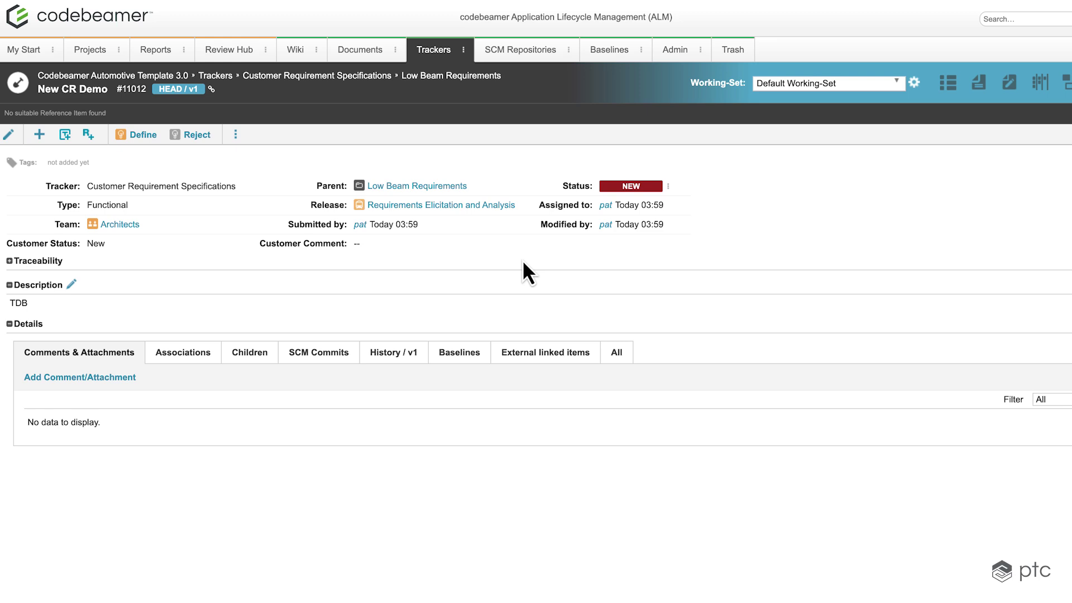
- Return to the Customer Requirement Specifications item list via the breadcrumb
click(377, 80)
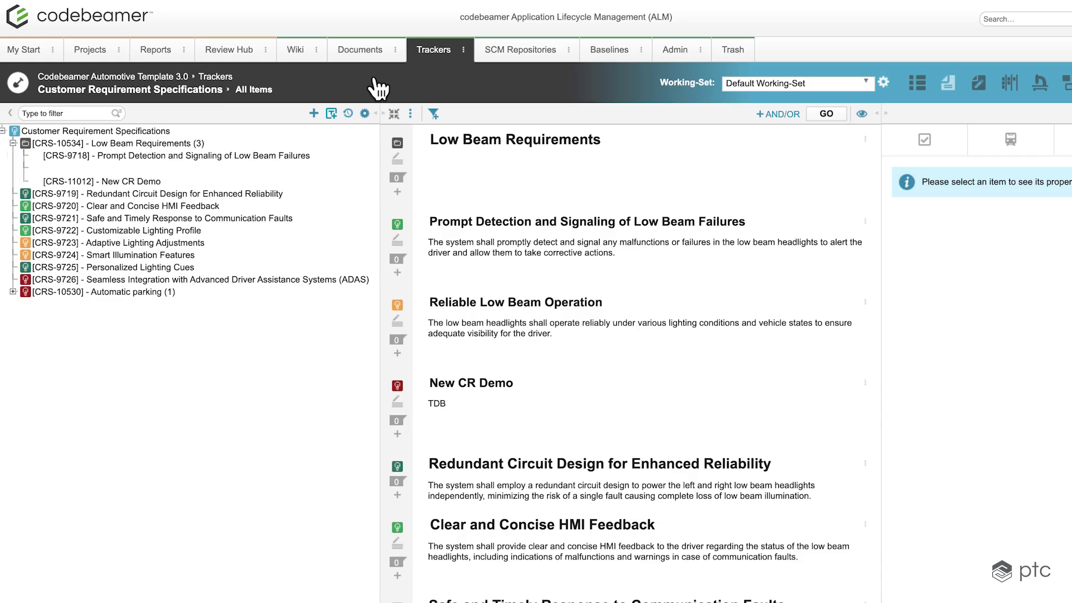
- Open Manage Item Templates and edit the private template My CR Template
click(411, 115)
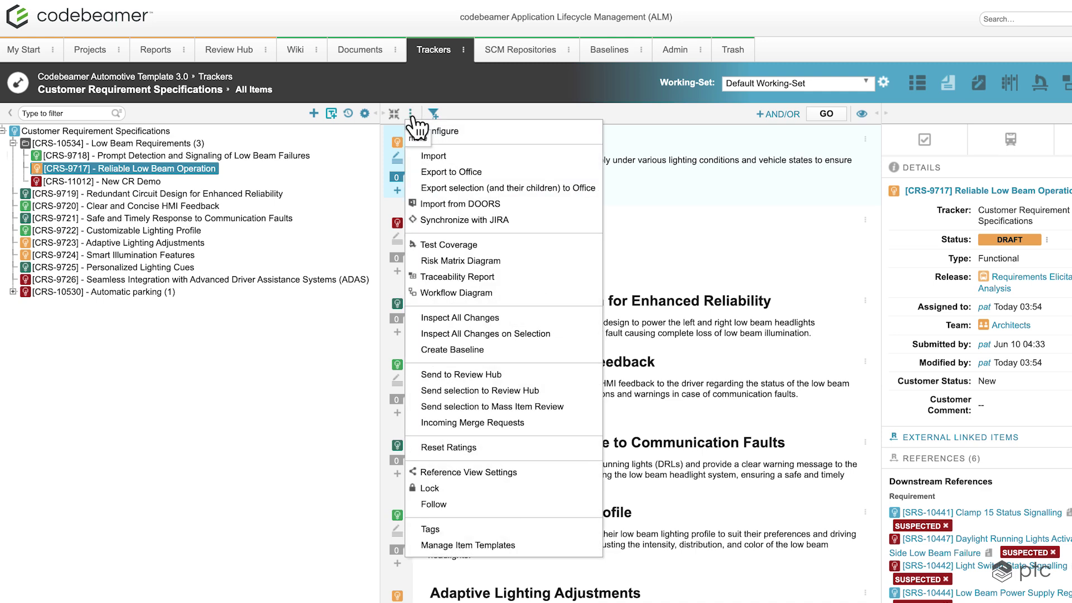
click(512, 548)
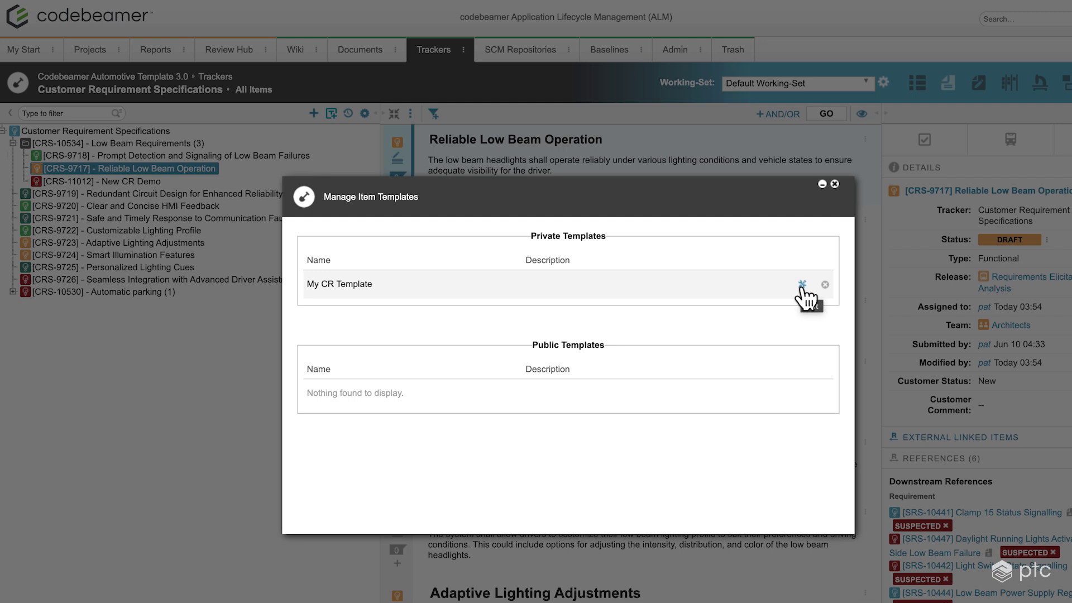
click(802, 284)
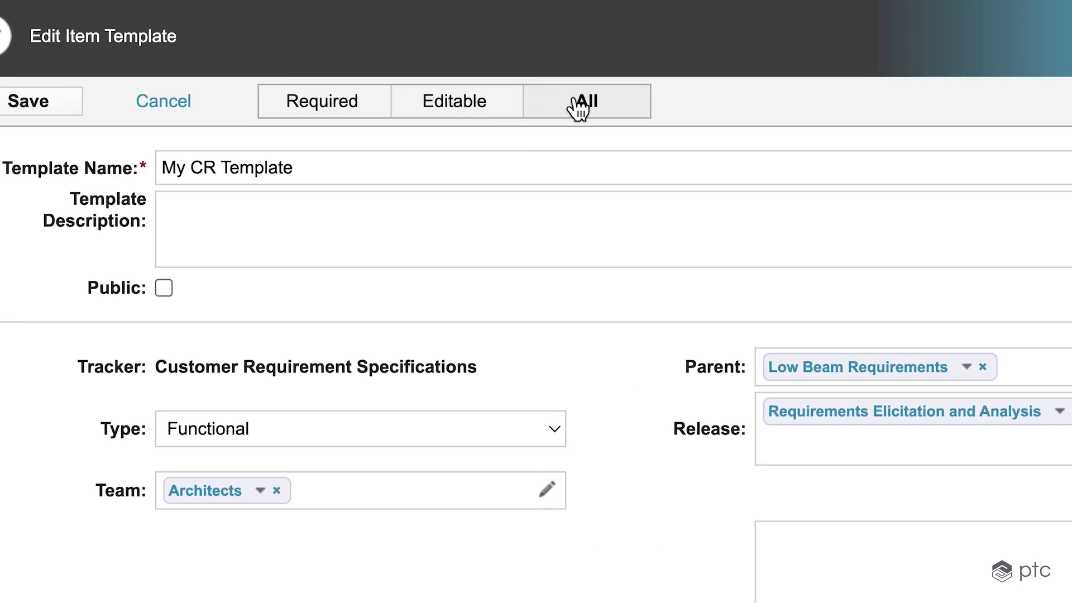
- Change the template's requirement title to 'New requirement'
click(465, 106)
click(332, 106)
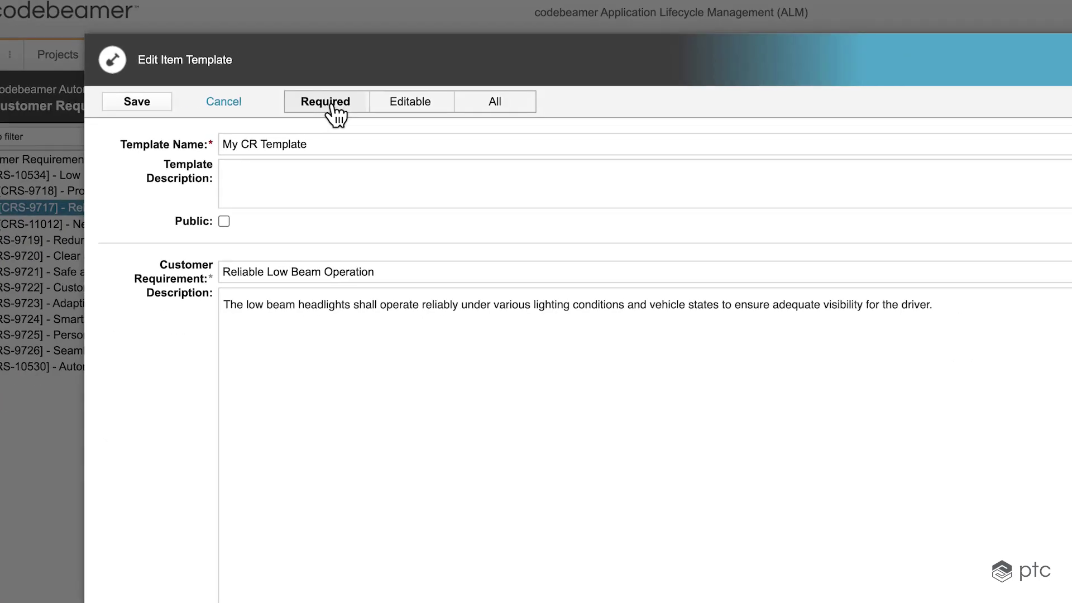
click(488, 110)
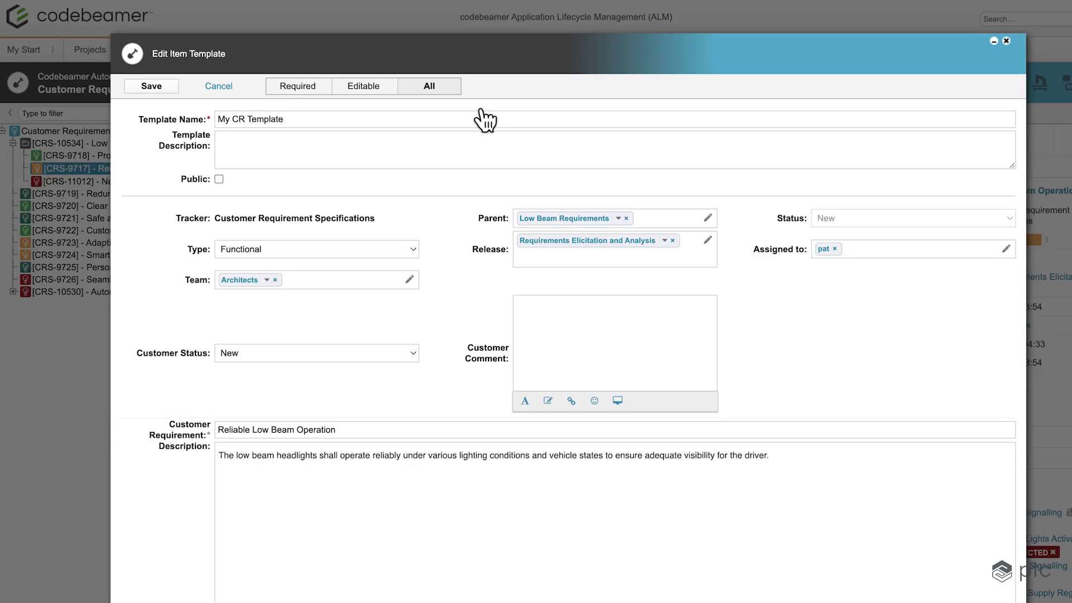
scroll(453, 341, down, 1)
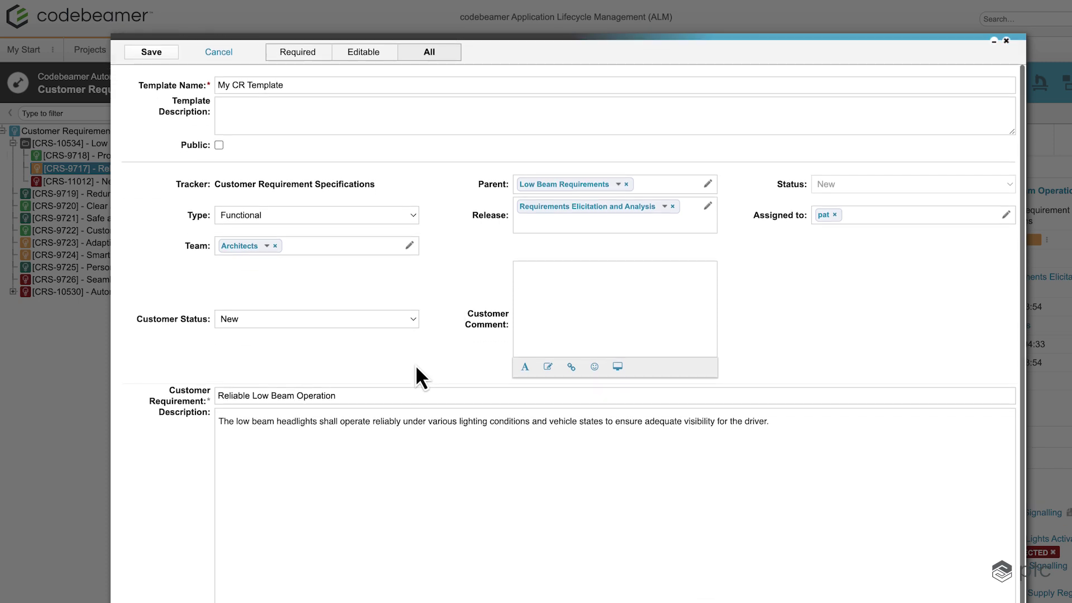
scroll(416, 366, down, 1)
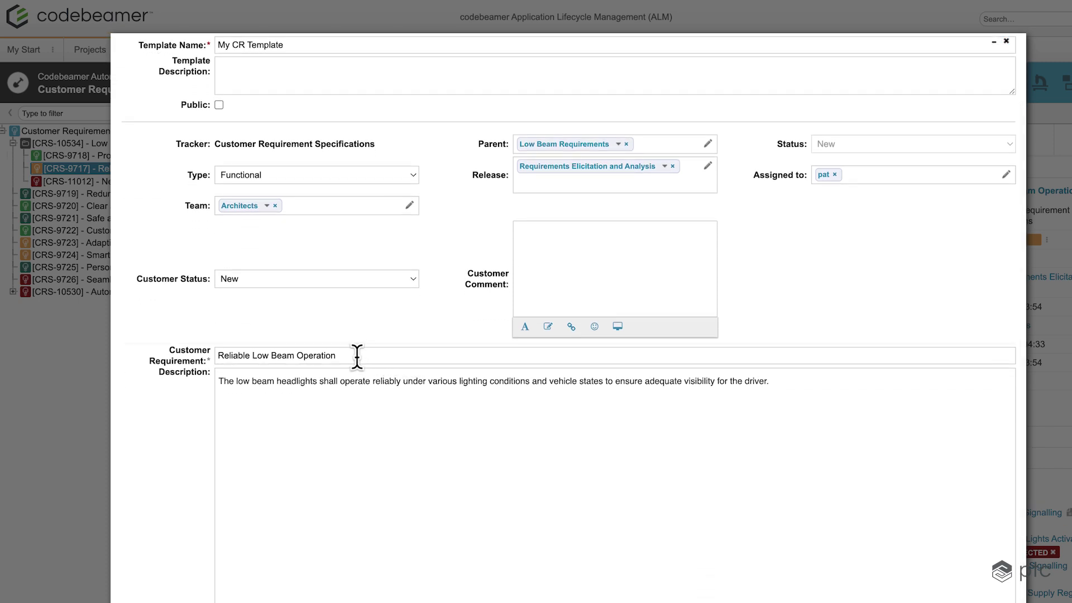
drag(356, 355, 215, 355)
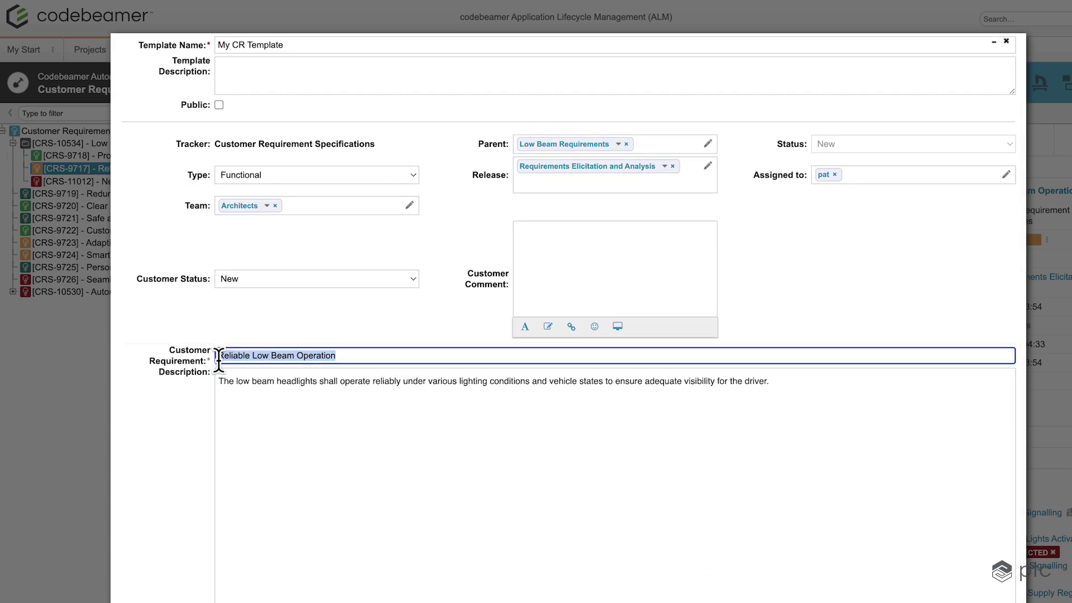
text(New requirement)
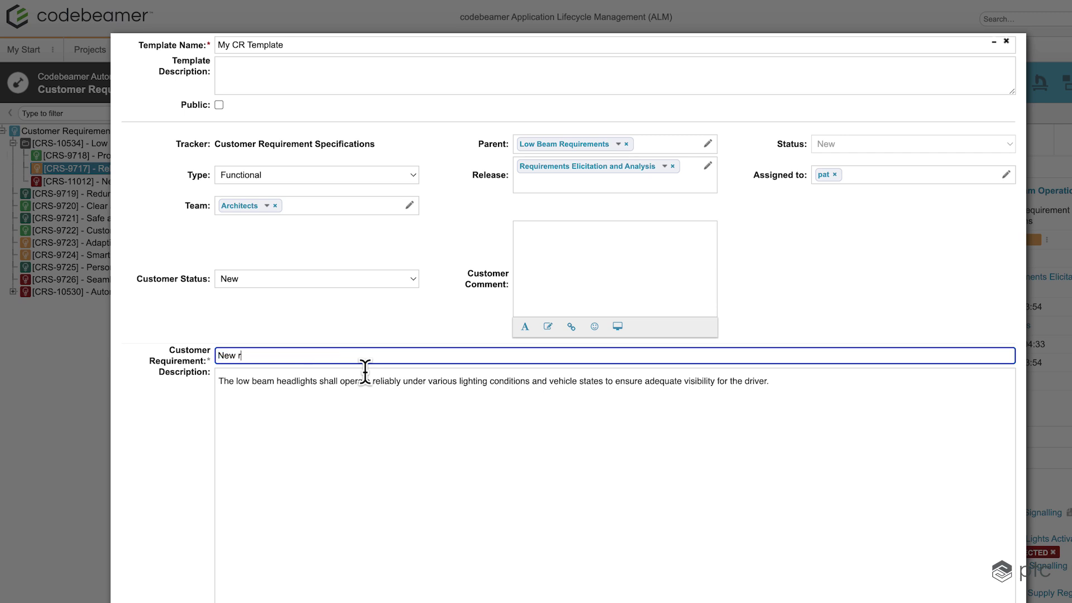
- Clear the template's description text and save the template
click(352, 419)
triple_click(380, 388)
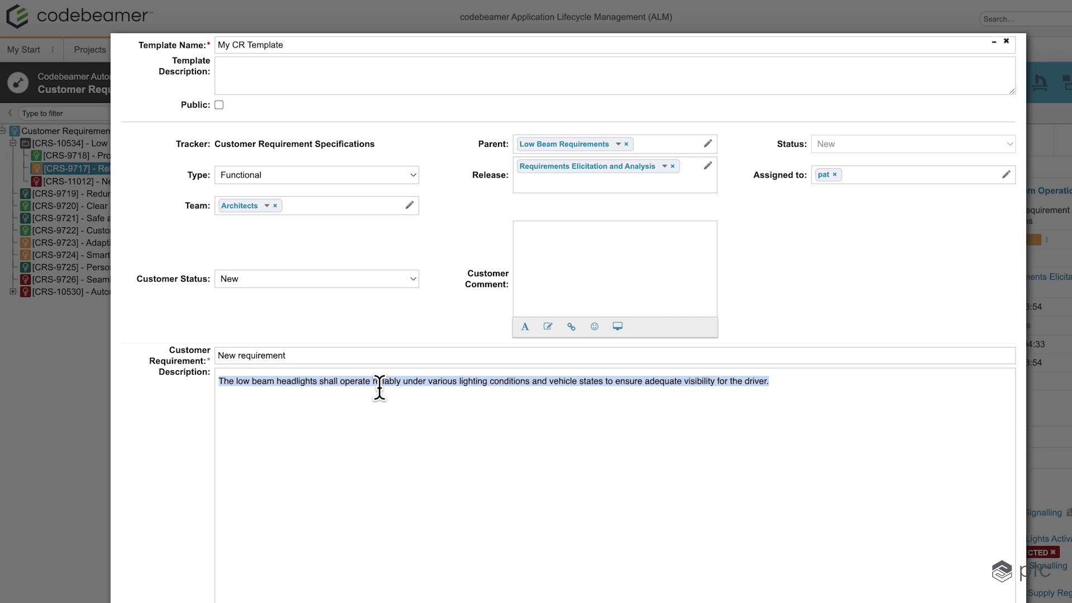
key(BackSpace)
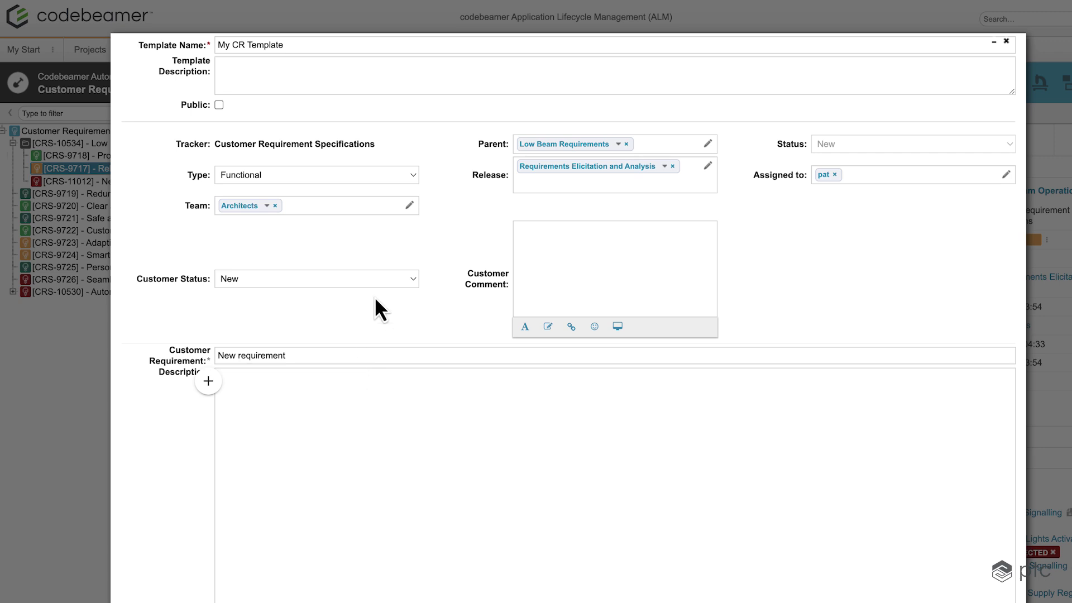
scroll(375, 300, up, 3)
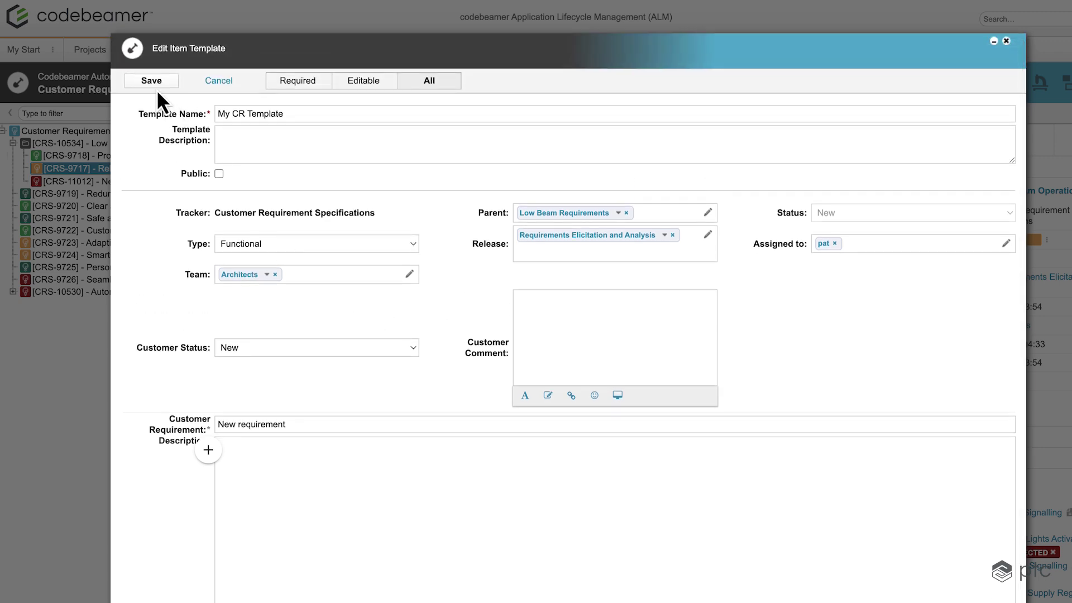
click(156, 84)
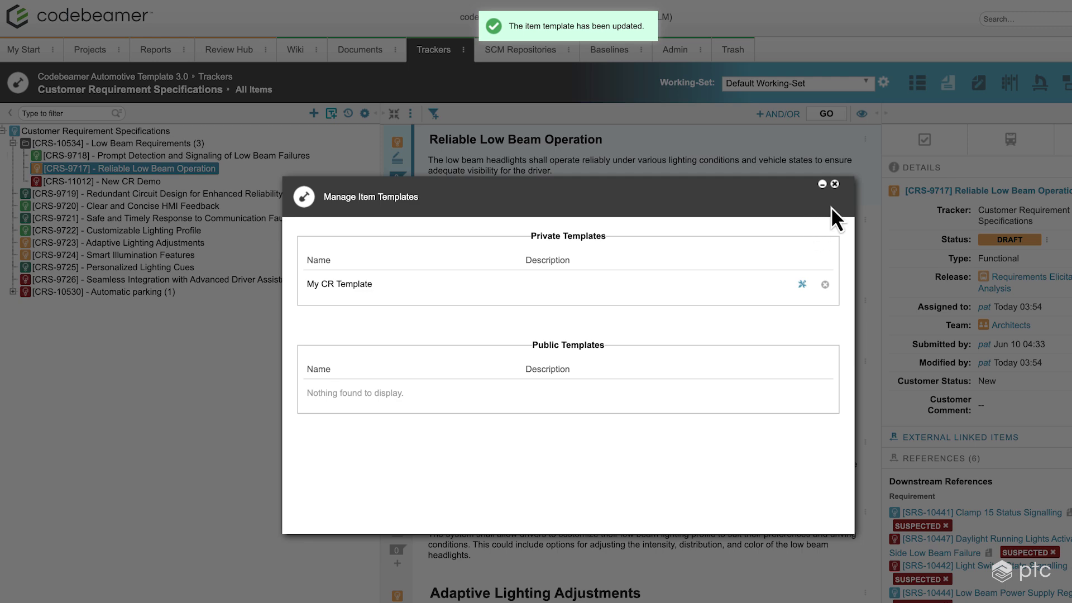
- Close the item template manager and scroll down the requirements list
click(835, 184)
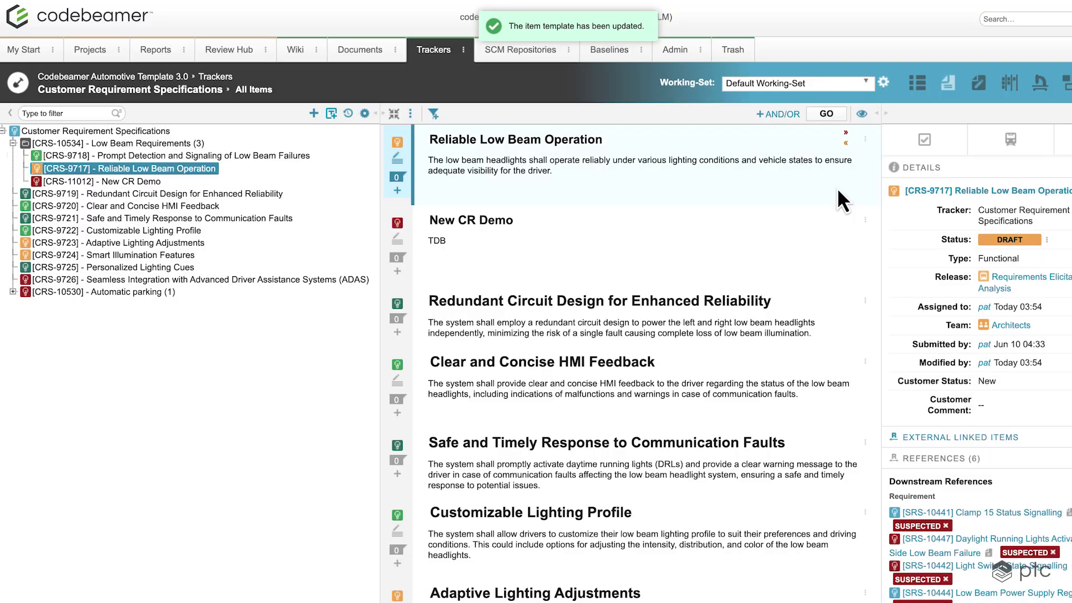
scroll(648, 239, down, 5)
scroll(646, 238, down, 4)
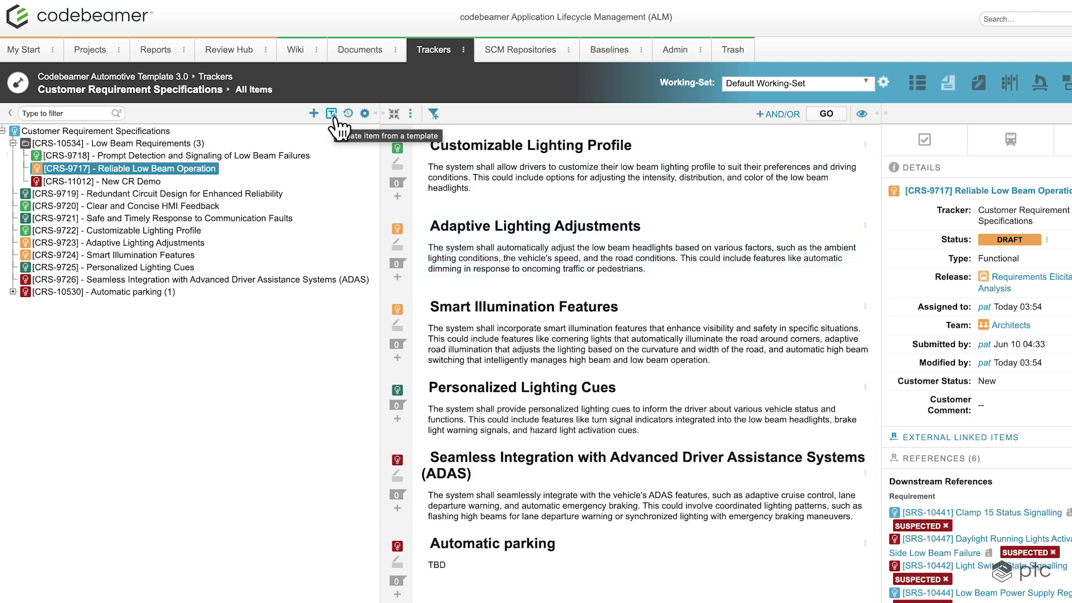
click(332, 115)
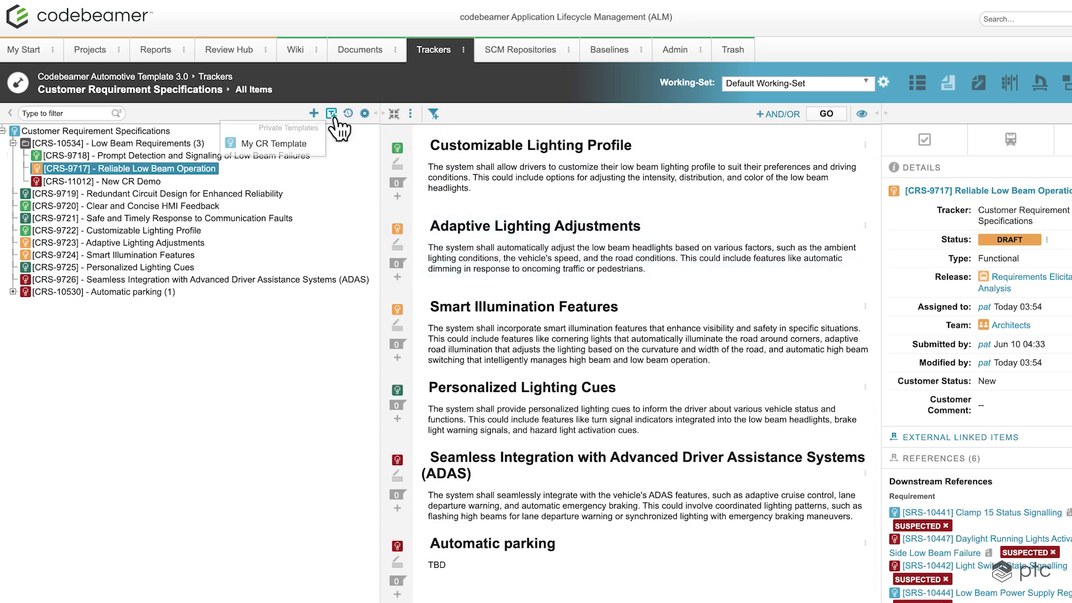
- Create an item from My CR Template titled 'Requirement from edited template' with description 'TBD' and save it
click(274, 144)
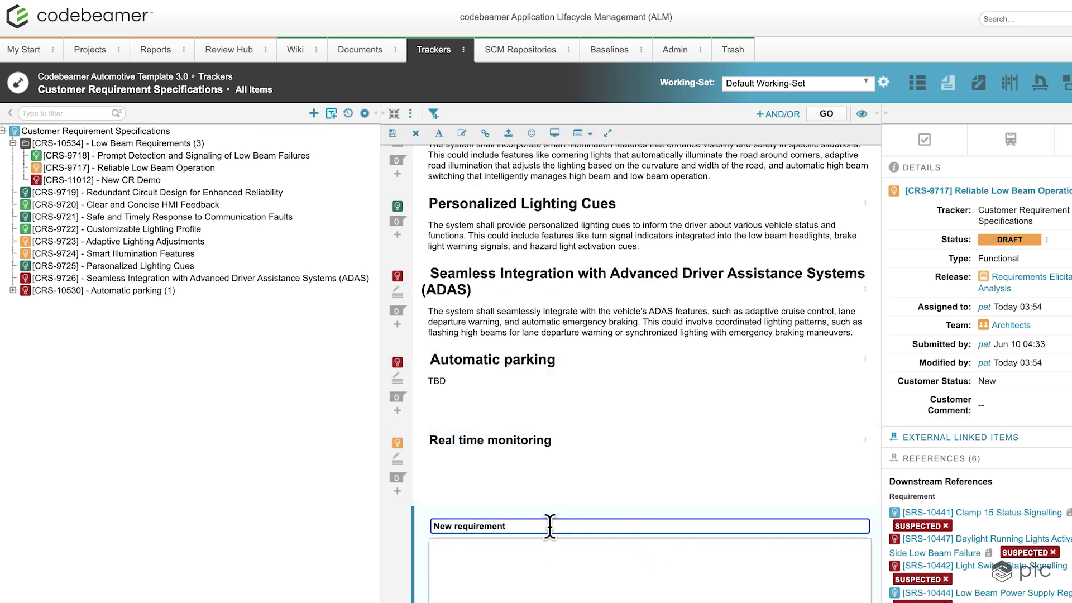
click(520, 570)
text(TBD)
click(535, 526)
key(ctrl+a)
text(Requirement from edited item)
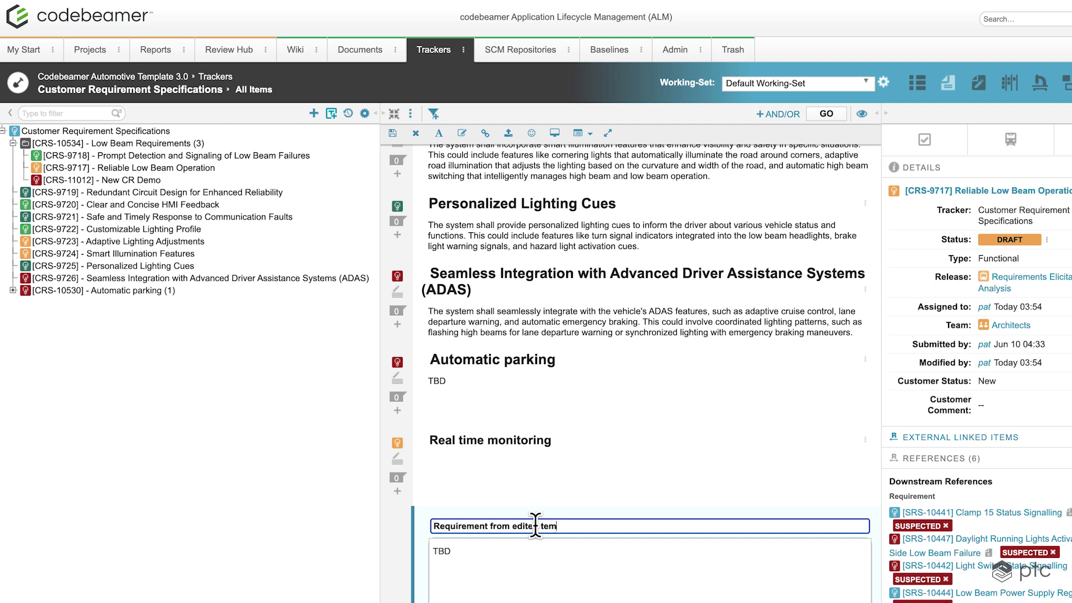
text(plate)
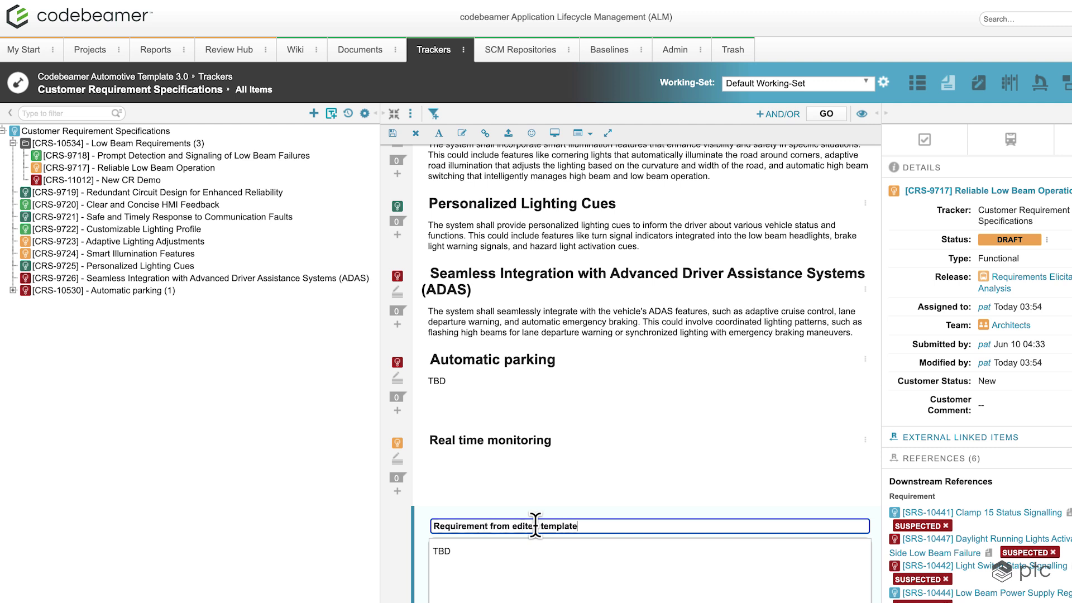
click(394, 135)
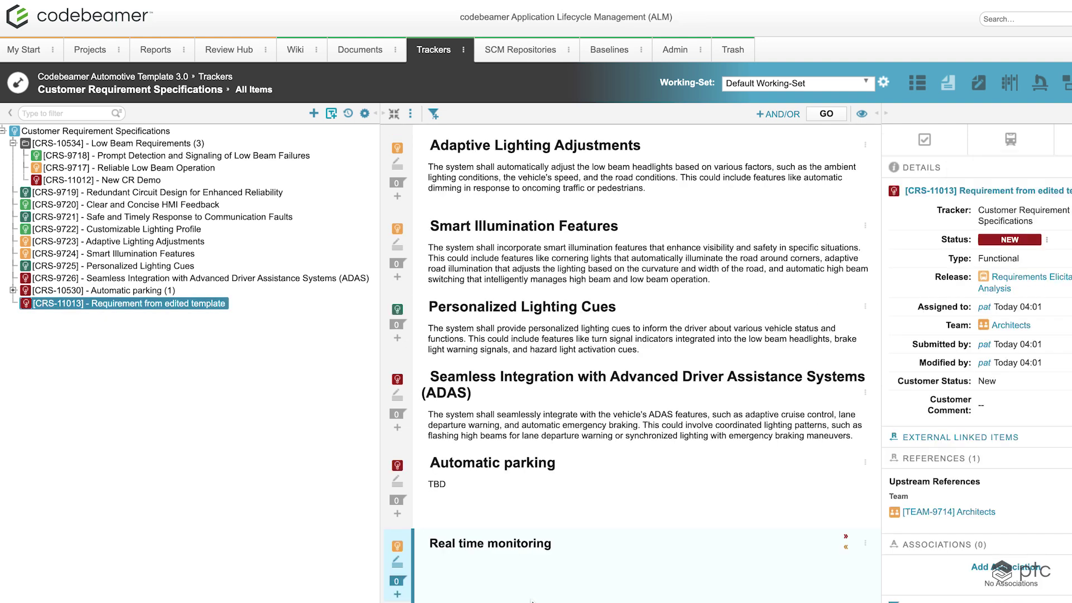